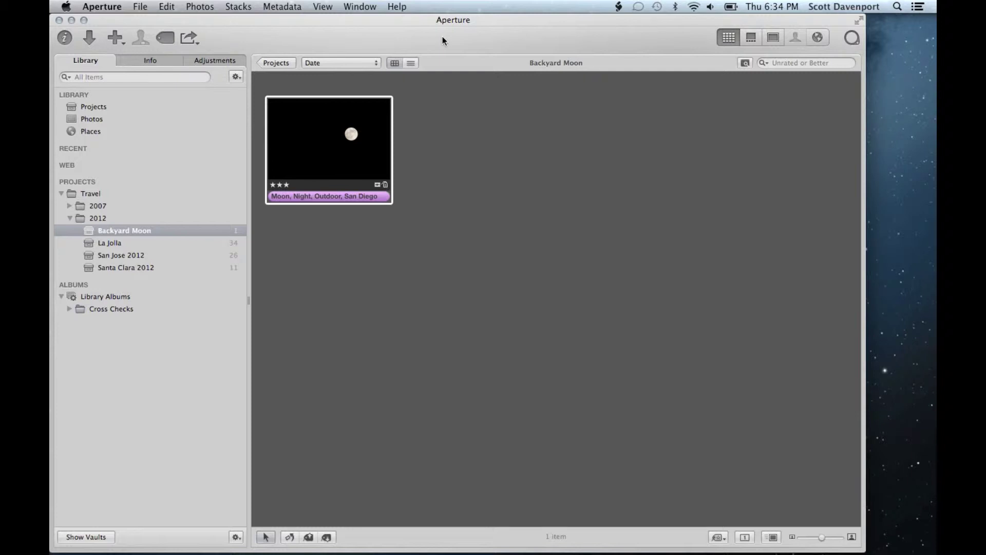
# - Drag the moon photo toward the desktop, then browse the photo commands menu without running any
pyautogui.moveTo(355, 132)
pyautogui.moveTo(337, 141); pyautogui.dragTo(902, 116)
pyautogui.click(209, 10)
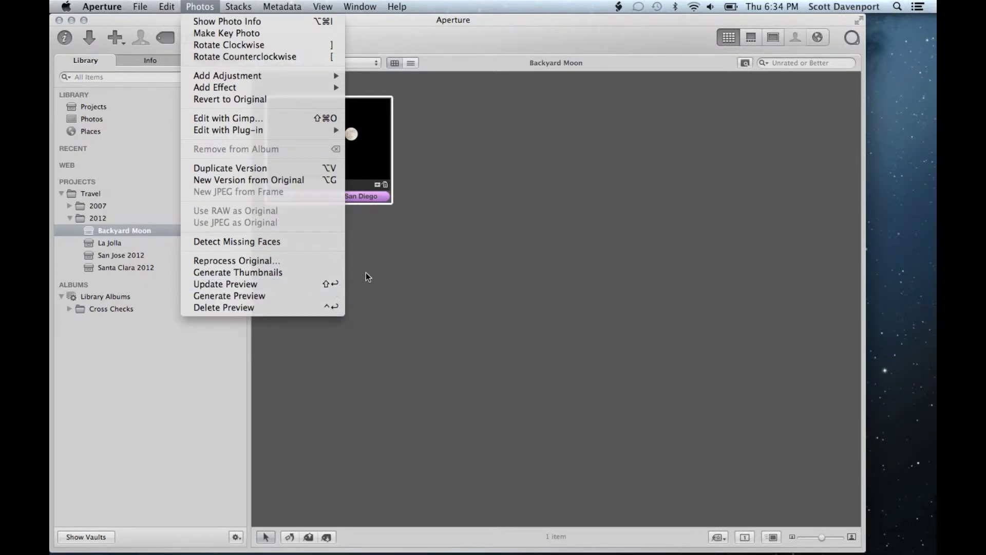
pyautogui.click(380, 266)
# - Search the keyboard shortcut editor for 'preview' and inspect Generate Previews and Remove Previews
pyautogui.click(102, 6)
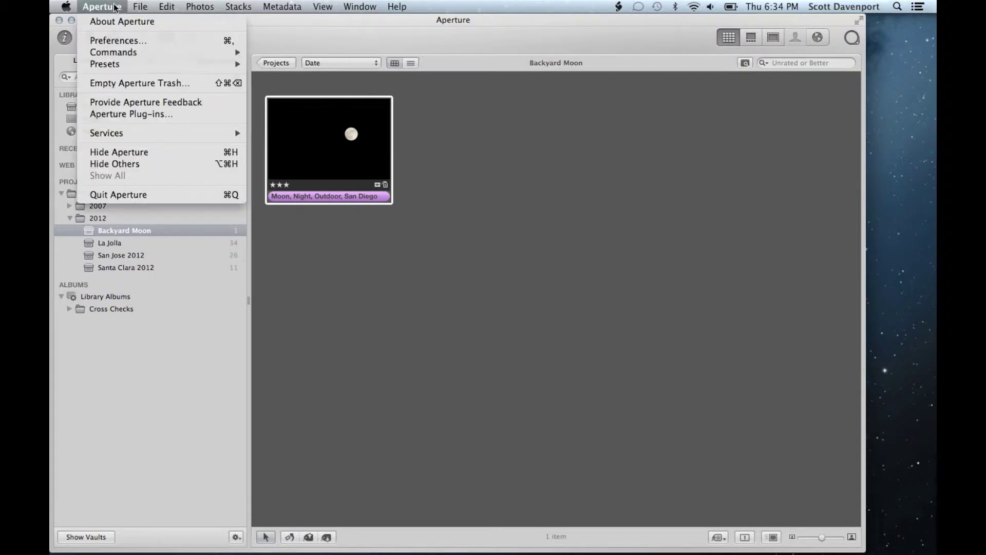
pyautogui.moveTo(124, 57)
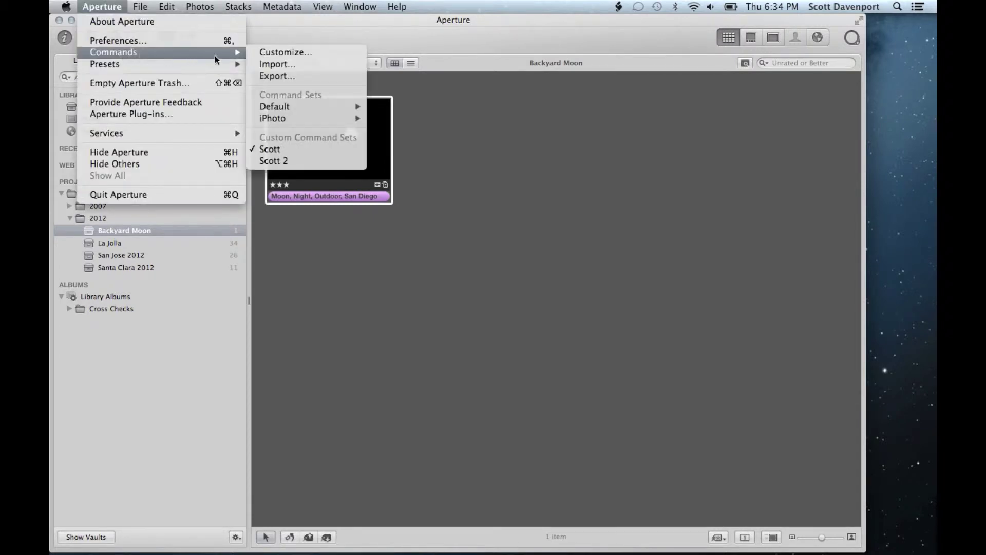
pyautogui.click(319, 53)
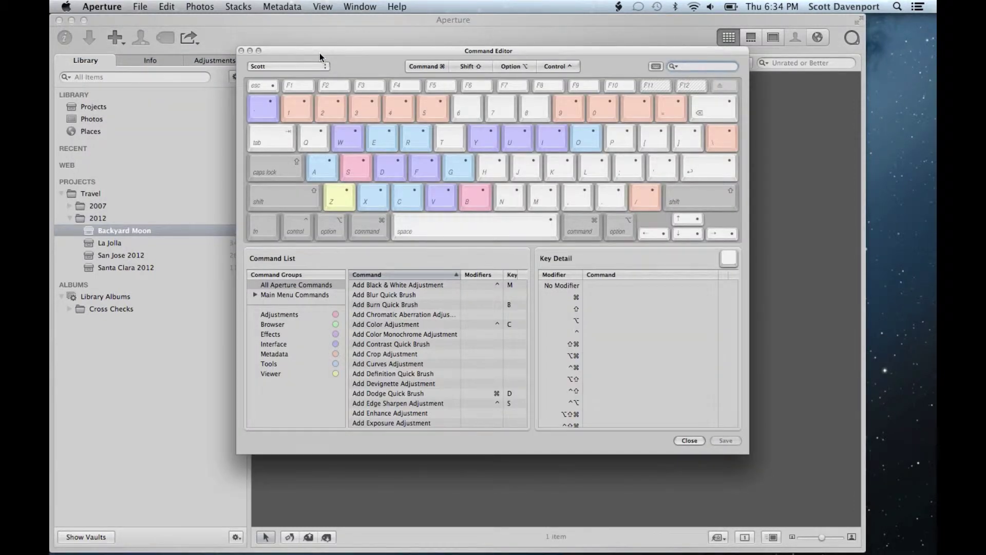
pyautogui.write('preview')
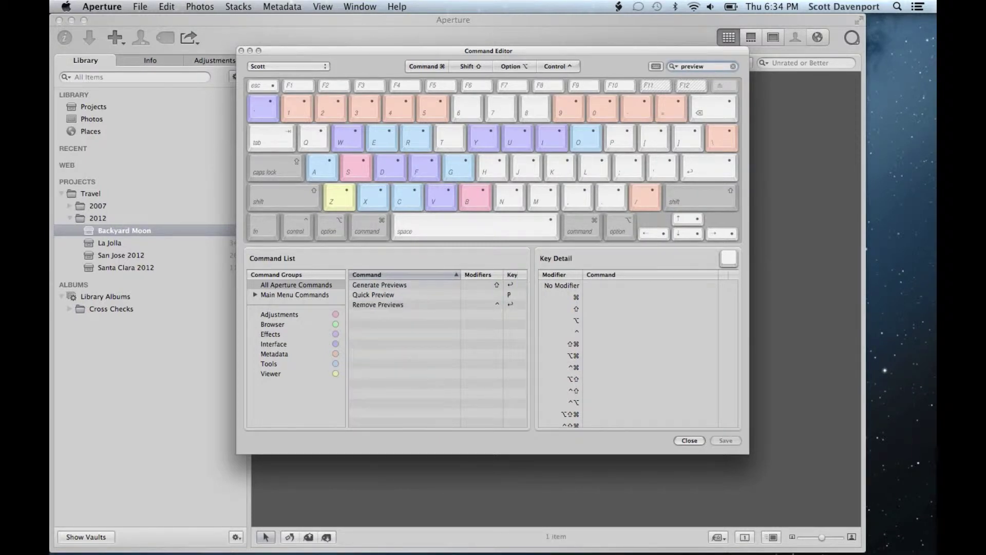
pyautogui.click(389, 286)
pyautogui.click(391, 307)
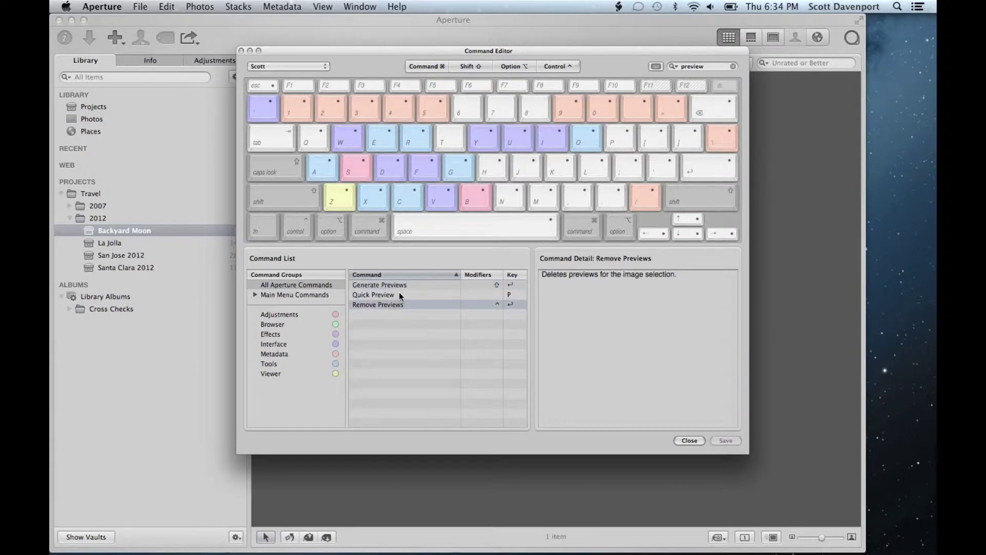
pyautogui.click(404, 287)
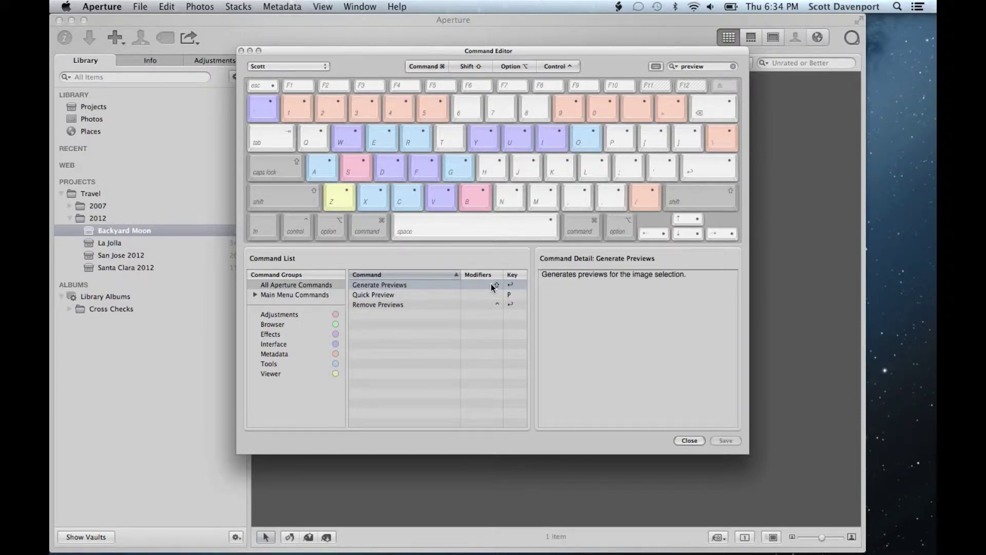
# - Move the Generate Previews shortcut to Remove Previews and back, then close the editor unsaved
pyautogui.press('shift')
pyautogui.click(493, 306)
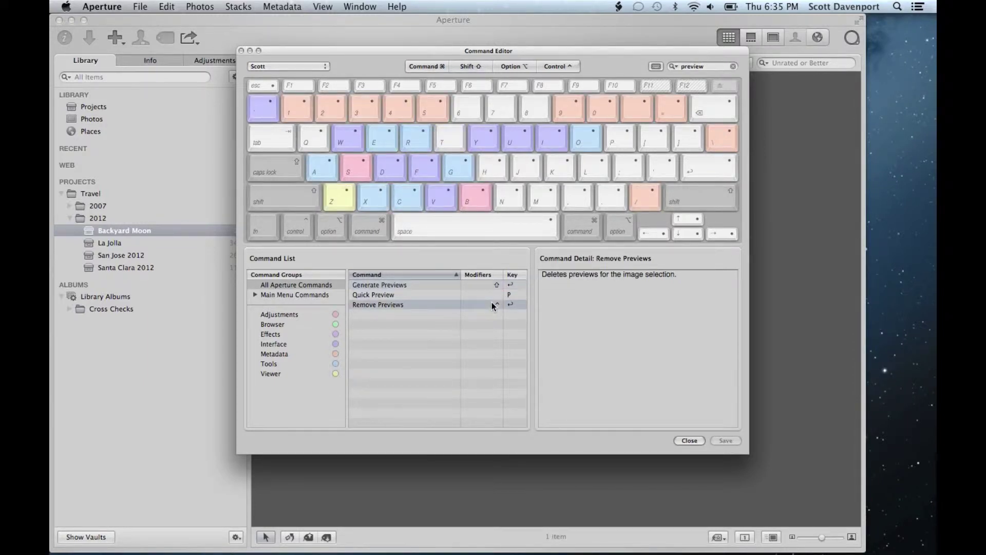
pyautogui.hotkey('shift', 'Return')
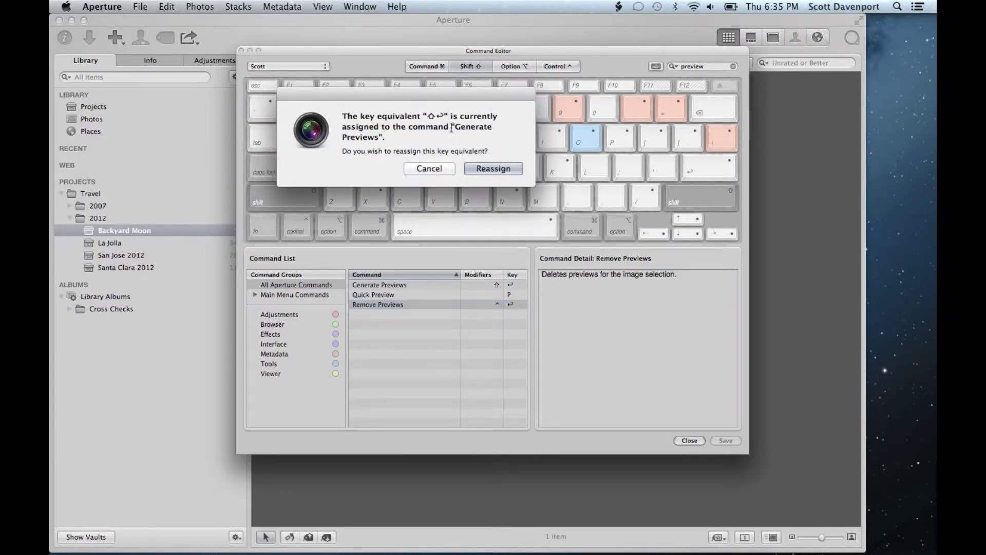
pyautogui.click(482, 168)
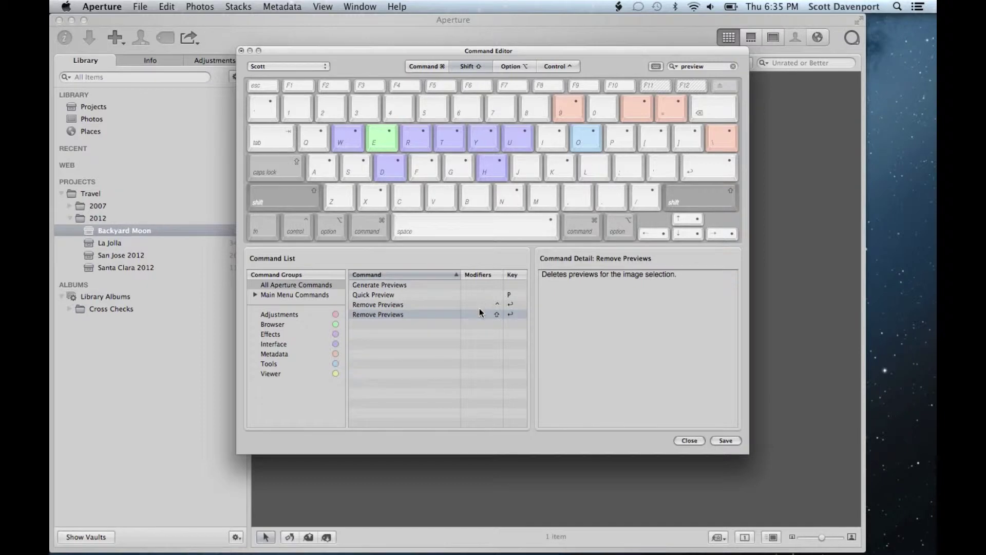
pyautogui.click(488, 286)
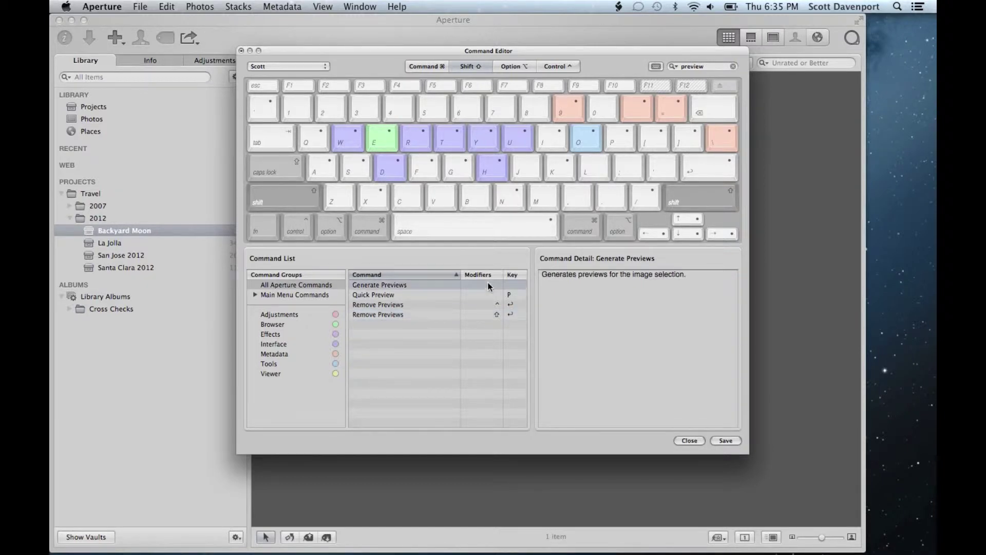
pyautogui.hotkey('ctrl', 'Return')
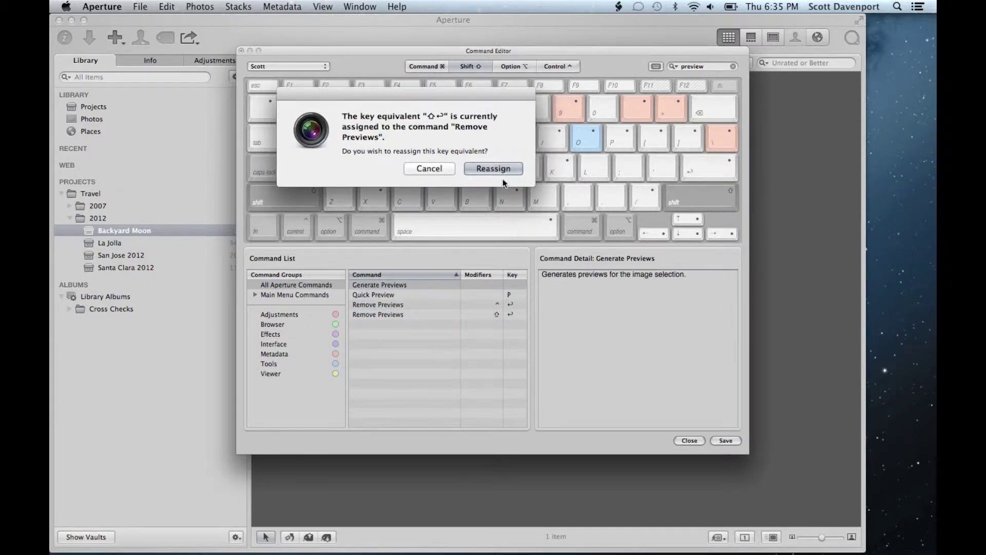
pyautogui.click(498, 169)
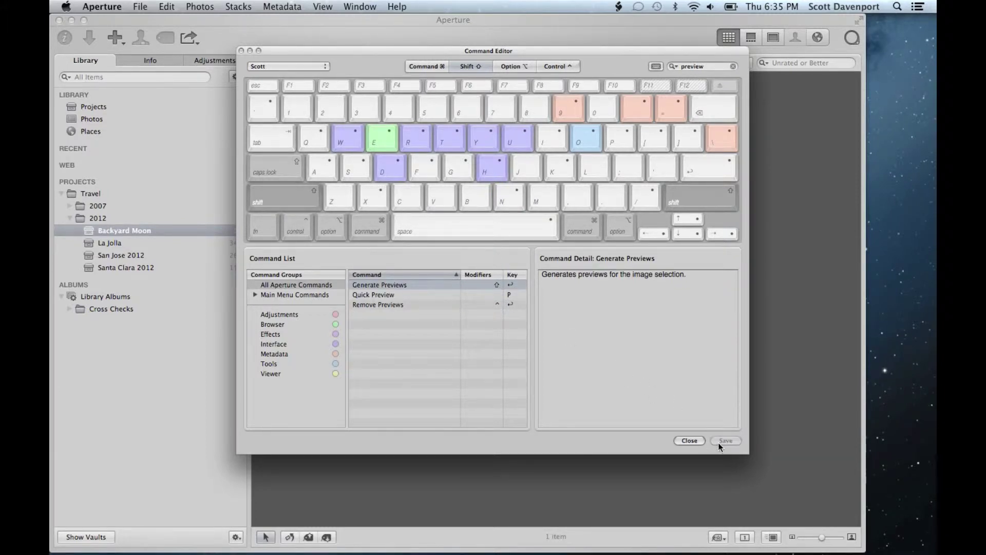
pyautogui.click(689, 440)
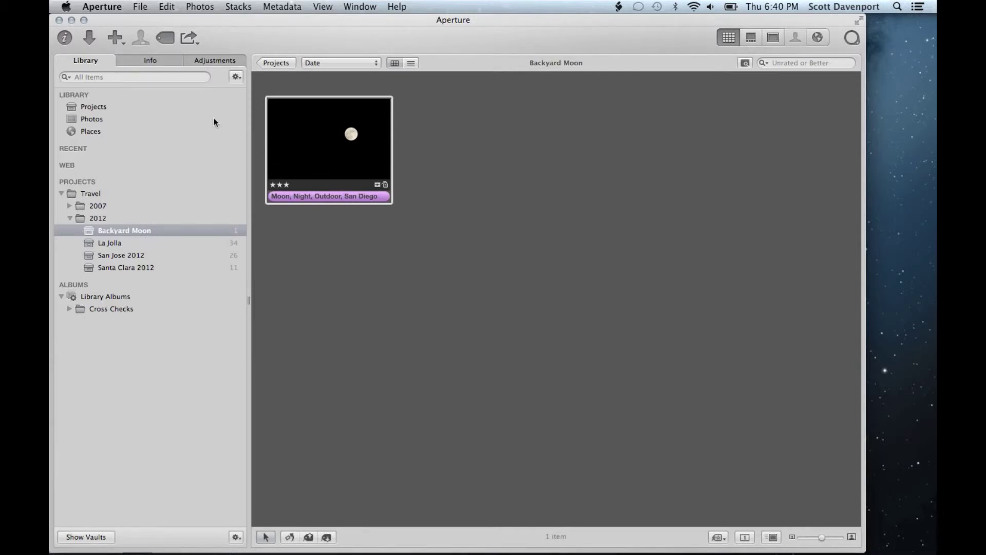
# - Show the moon photo's Info metadata and drag it onto the desktop as _SWD1813.jpg
pyautogui.click(154, 61)
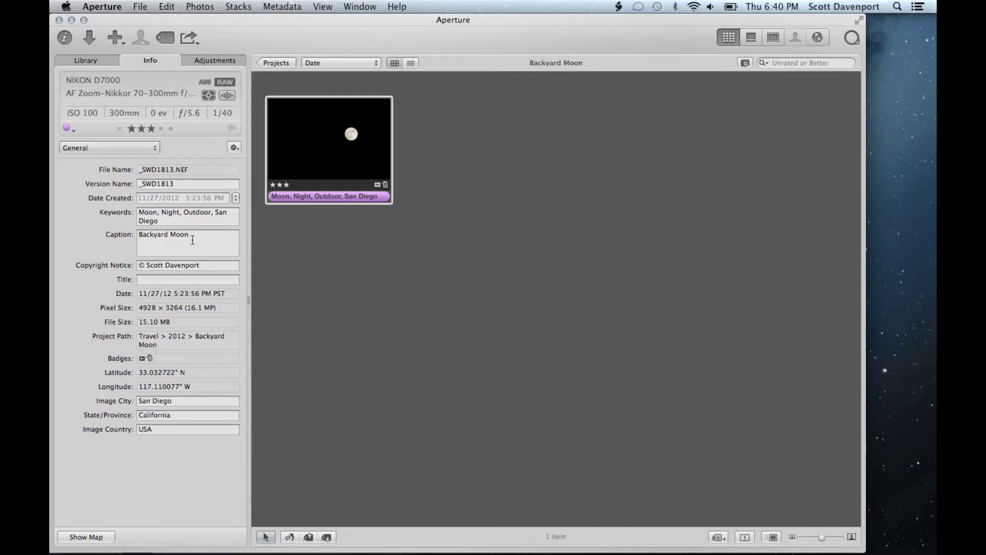
pyautogui.moveTo(316, 132)
pyautogui.moveTo(316, 131); pyautogui.dragTo(905, 112)
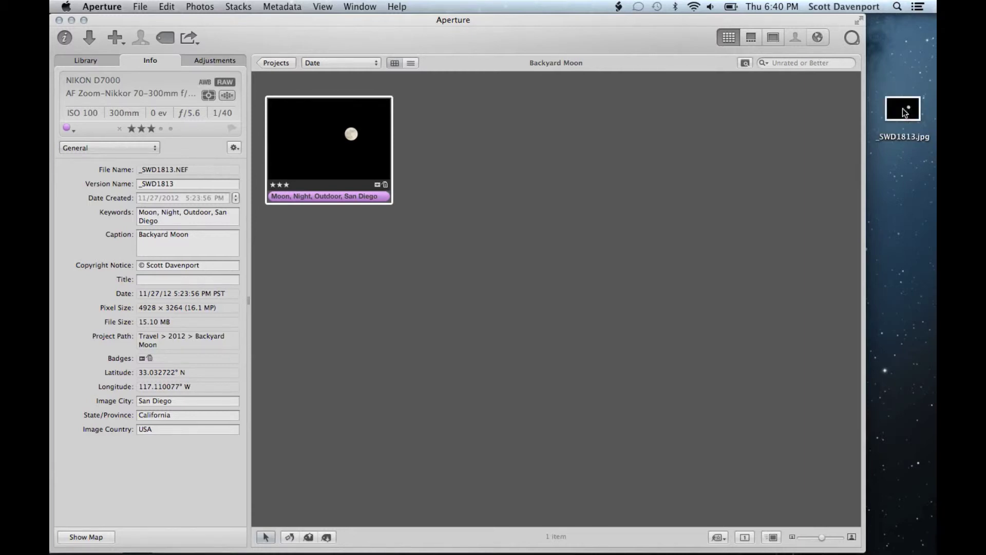
pyautogui.press('super+Tab')
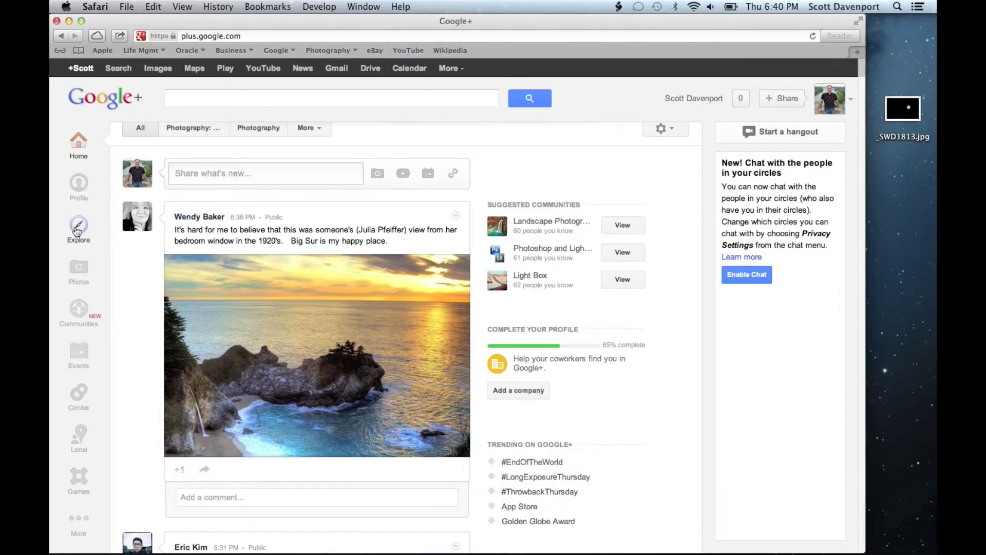
# - Bring up Add Photos from the Photos ribbon and choose adding to an existing album
pyautogui.moveTo(80, 270)
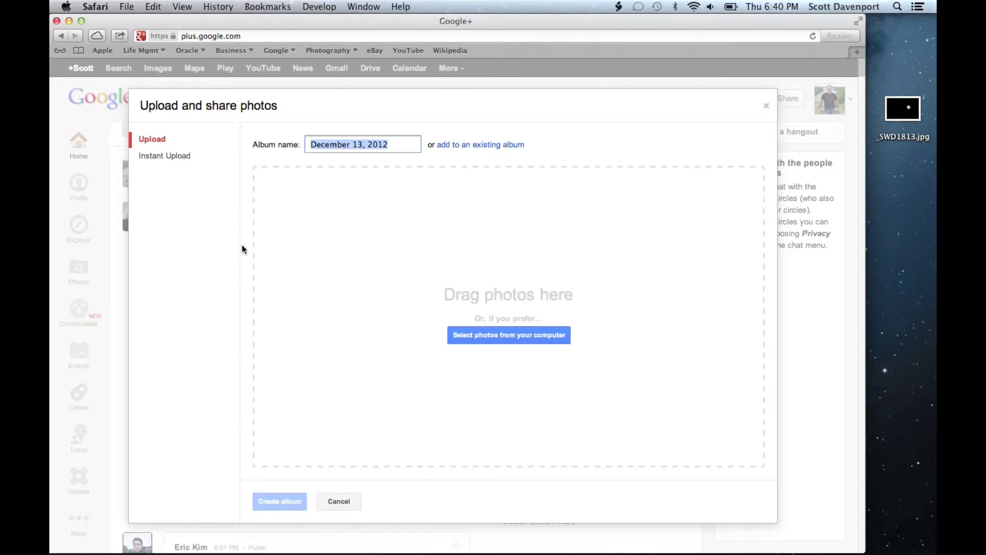
pyautogui.click(459, 146)
# - Pick the Photo Stream album, upload _SWD1813.jpg from the desktop, and finish with Done
pyautogui.click(414, 143)
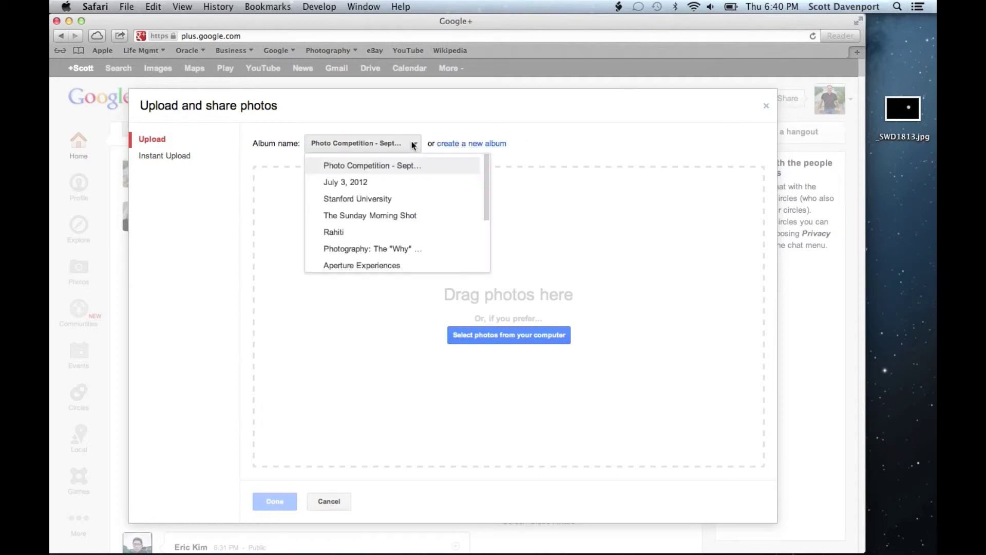
pyautogui.scroll(-5, 394, 211)
pyautogui.click(394, 211)
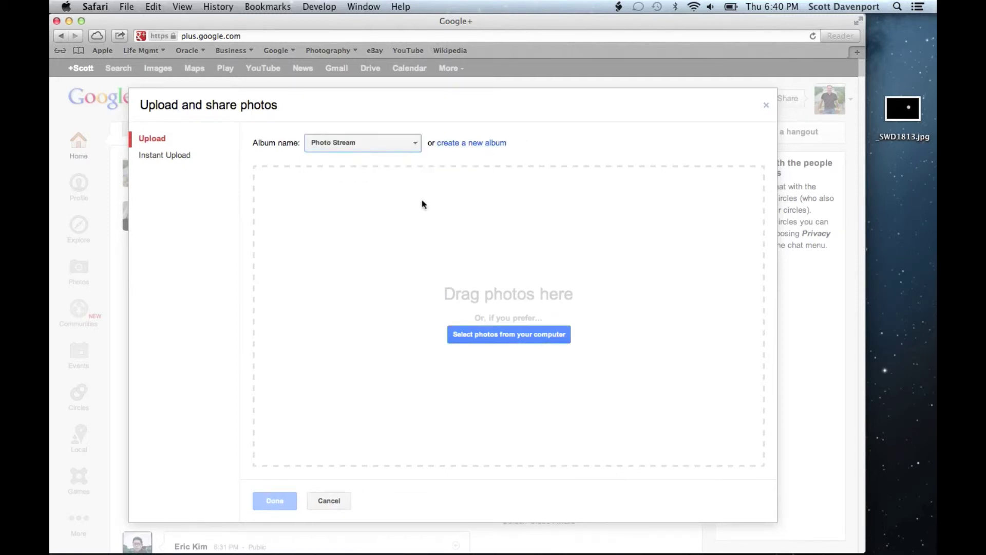
pyautogui.moveTo(896, 112); pyautogui.dragTo(513, 288)
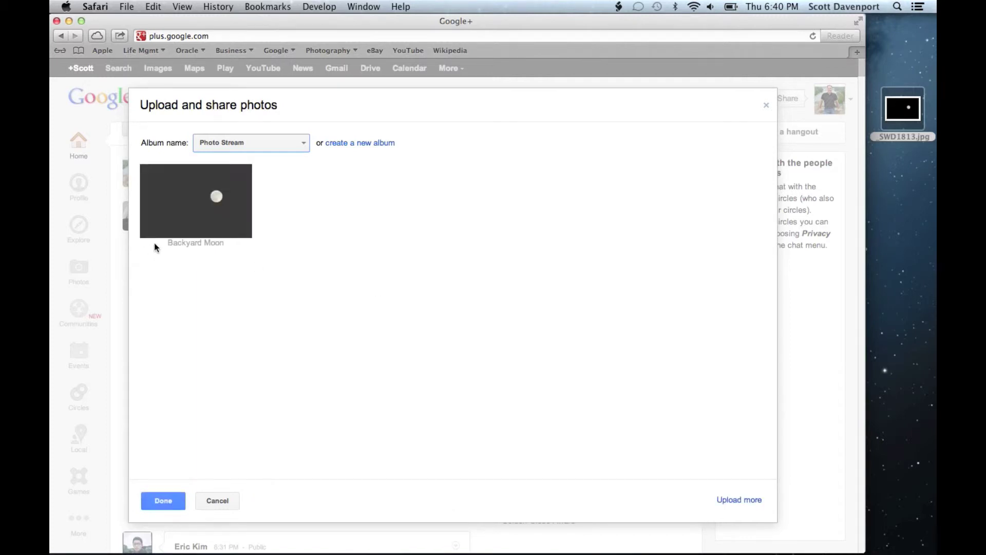
pyautogui.moveTo(196, 249)
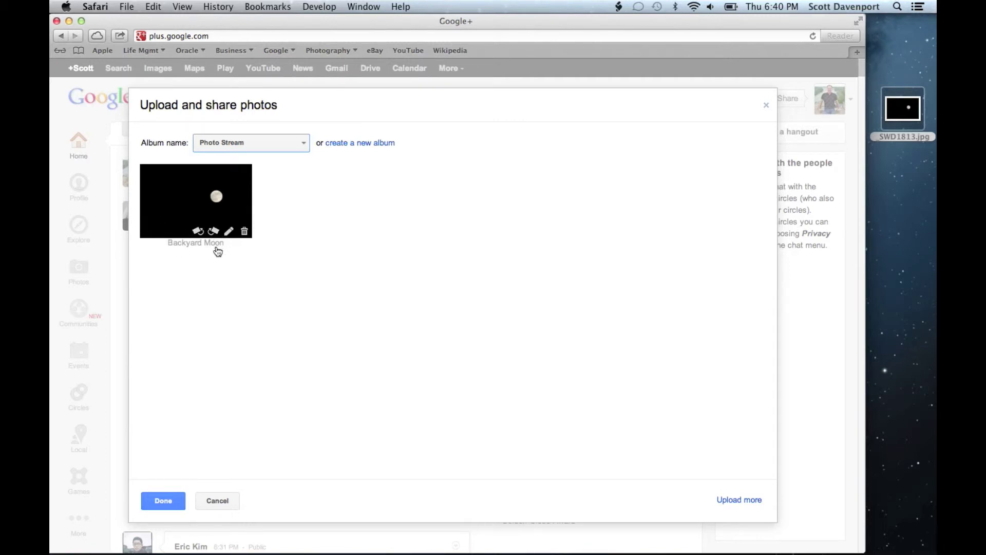
pyautogui.click(167, 499)
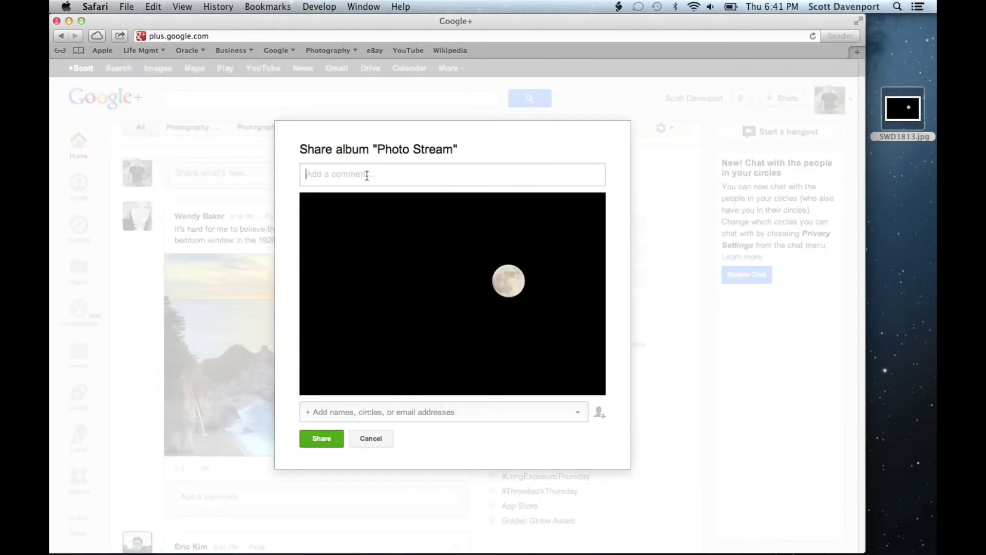
# - Paste the full-moon caption and share the Backyard Moon post with Your circles and Public
pyautogui.write('*Backyard Moon*  Wading through my backlog of photos....the full moon from a month or so ago. Much clearer night than we have in San Diego this evening.')
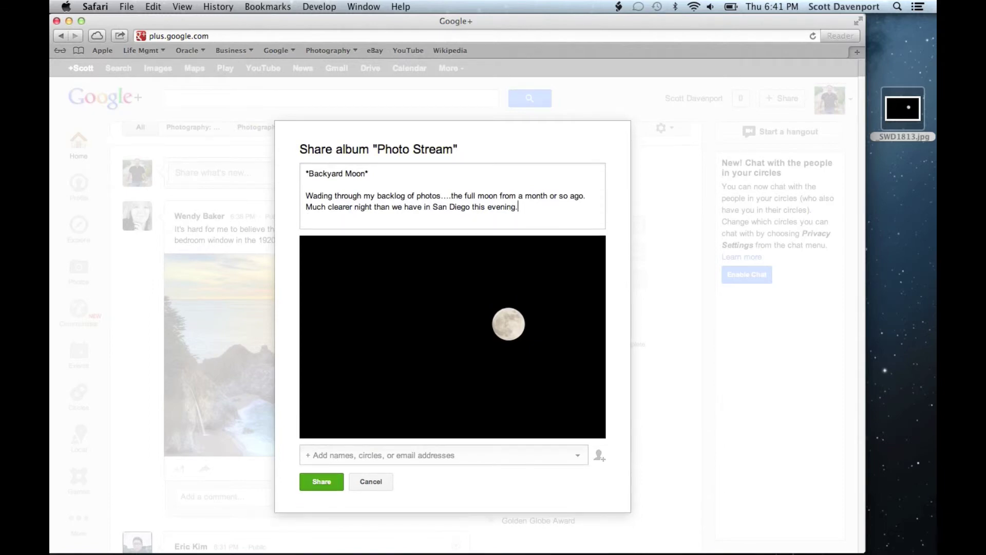
pyautogui.click(329, 456)
pyautogui.click(329, 472)
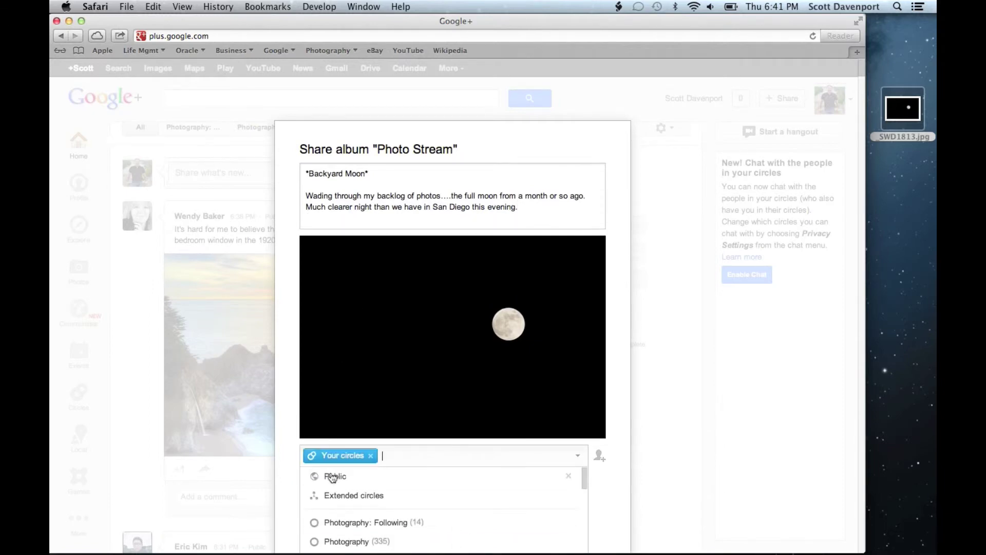
pyautogui.click(333, 477)
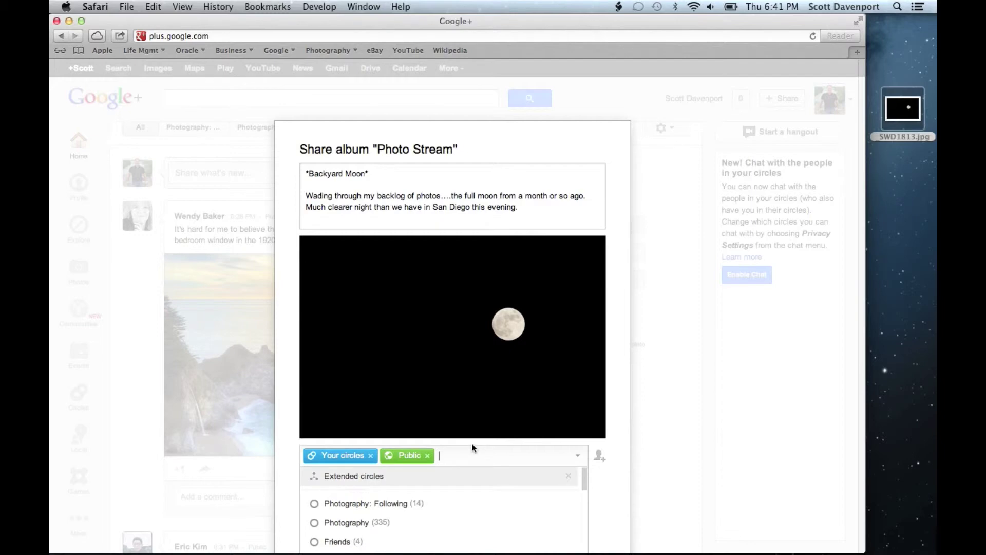
pyautogui.click(609, 478)
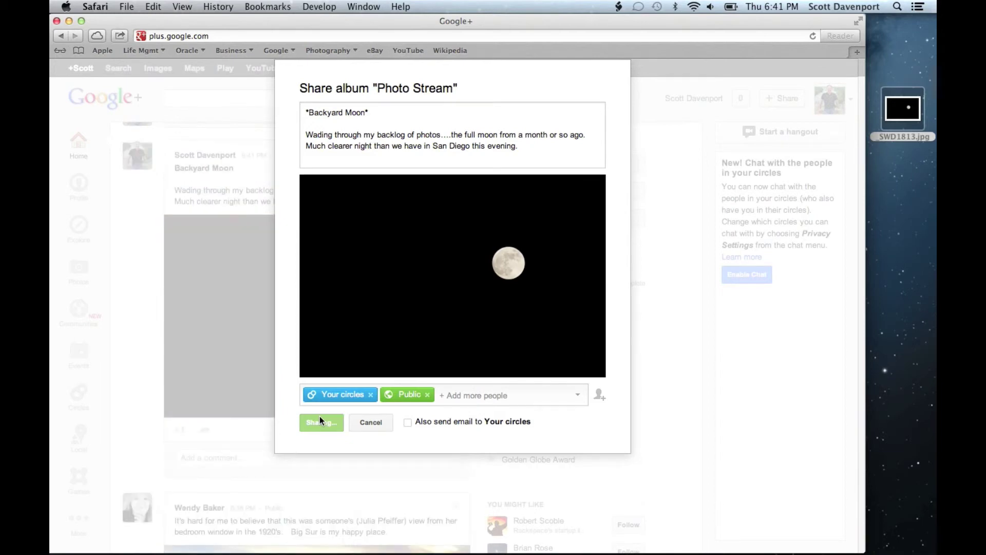
pyautogui.press('super+Tab')
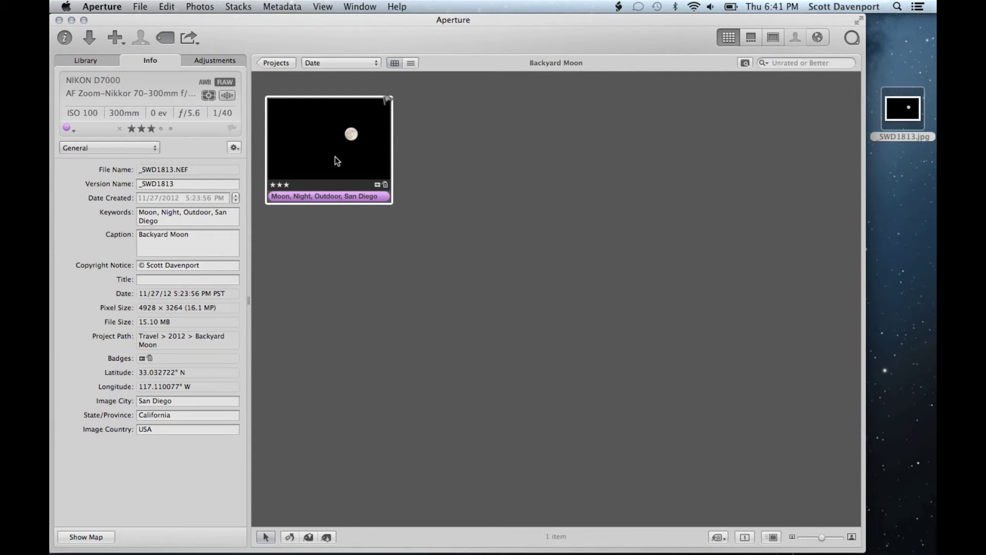
# - Demonstrate dragging the thumbnail out, then move the desktop _SWD1813.jpg copy to the Trash
pyautogui.moveTo(325, 145); pyautogui.dragTo(402, 149)
pyautogui.rightClick(889, 109)
pyautogui.click(864, 147)
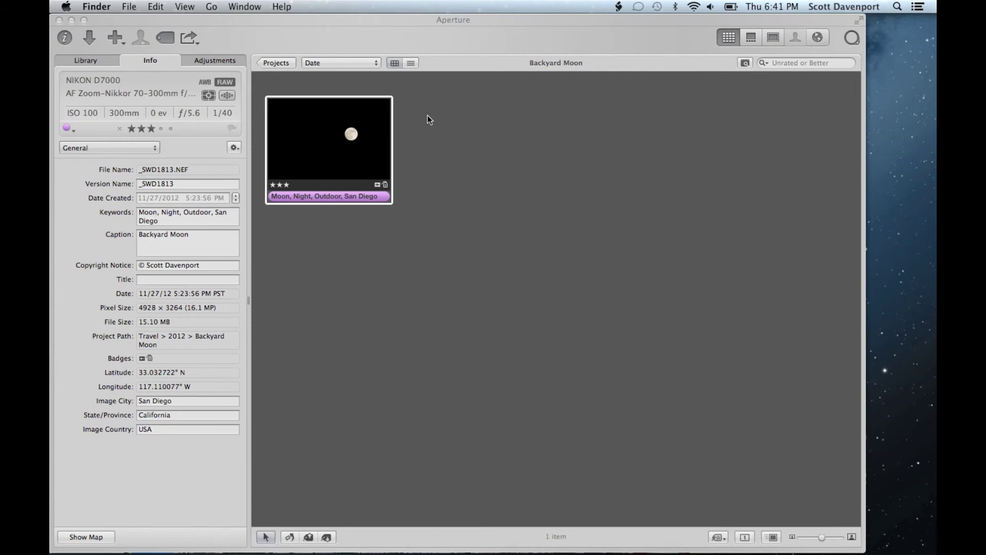
pyautogui.moveTo(370, 22); pyautogui.dragTo(710, 20)
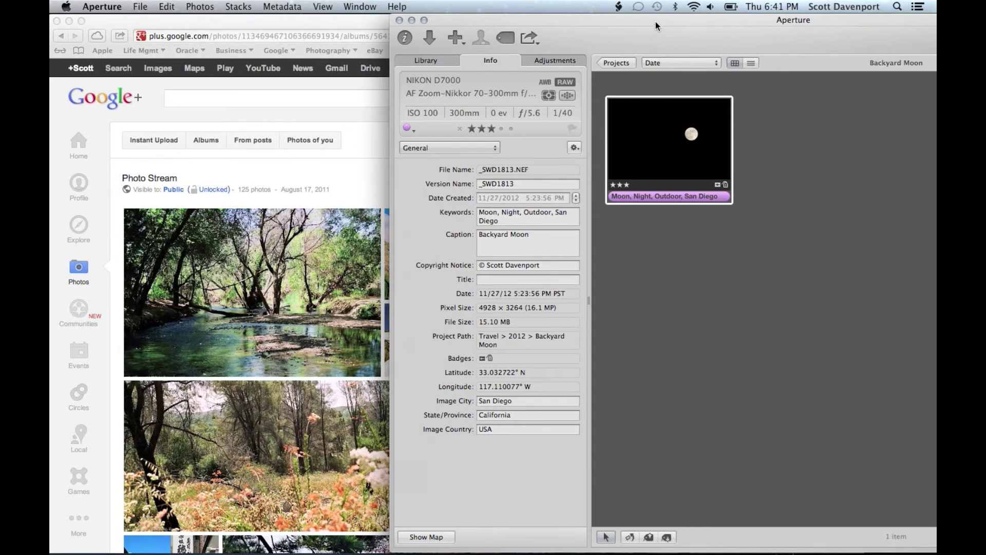
pyautogui.moveTo(655, 20); pyautogui.dragTo(319, 21)
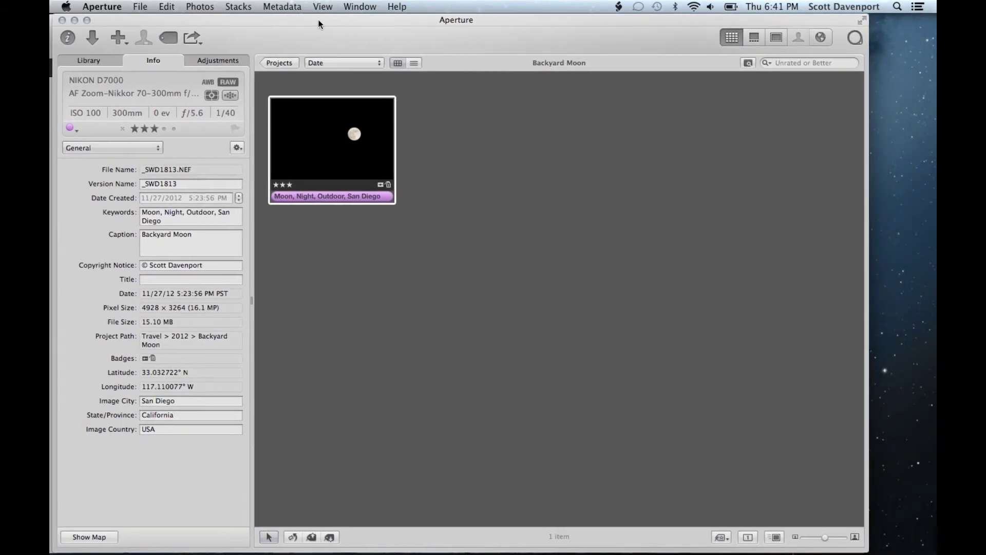